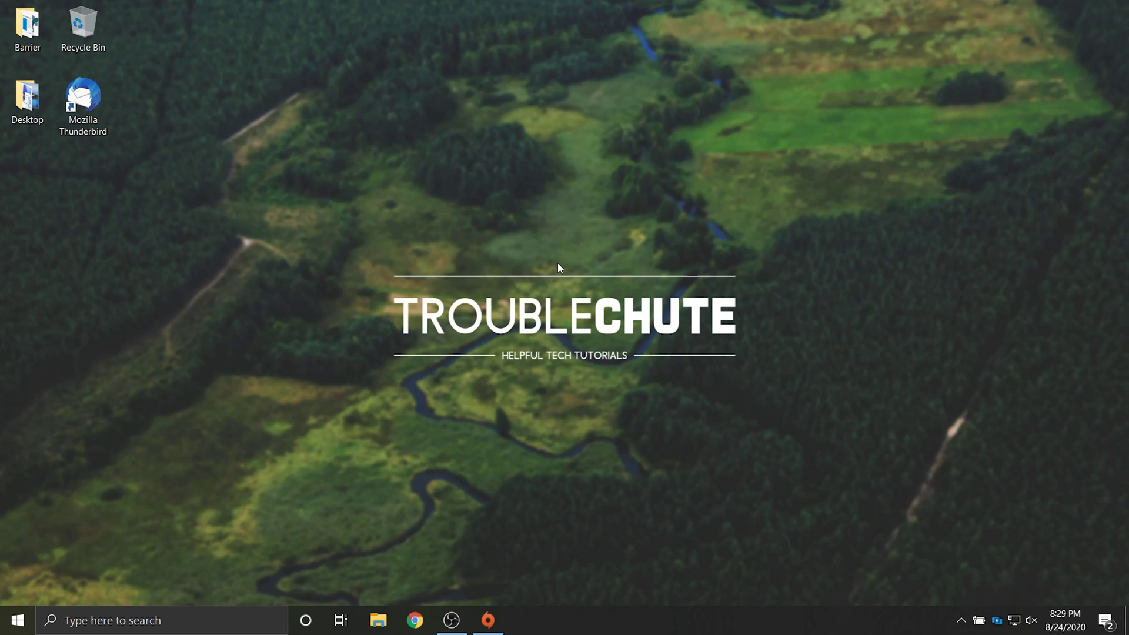
Search 'graphics' and open the Graphics settings page
key(super)
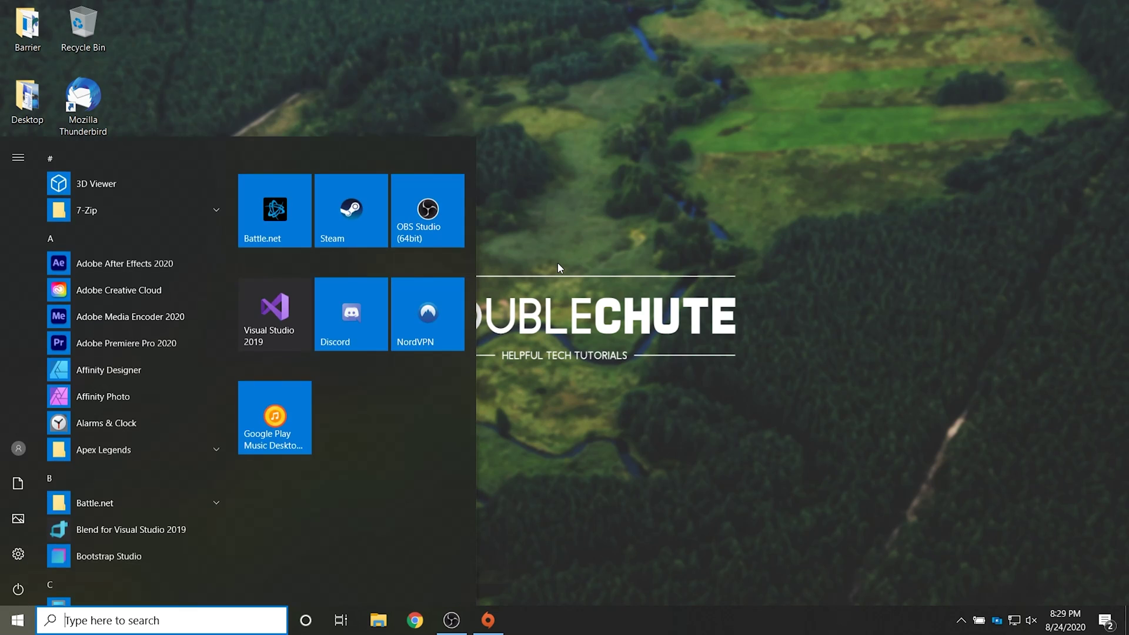
text(graphics)
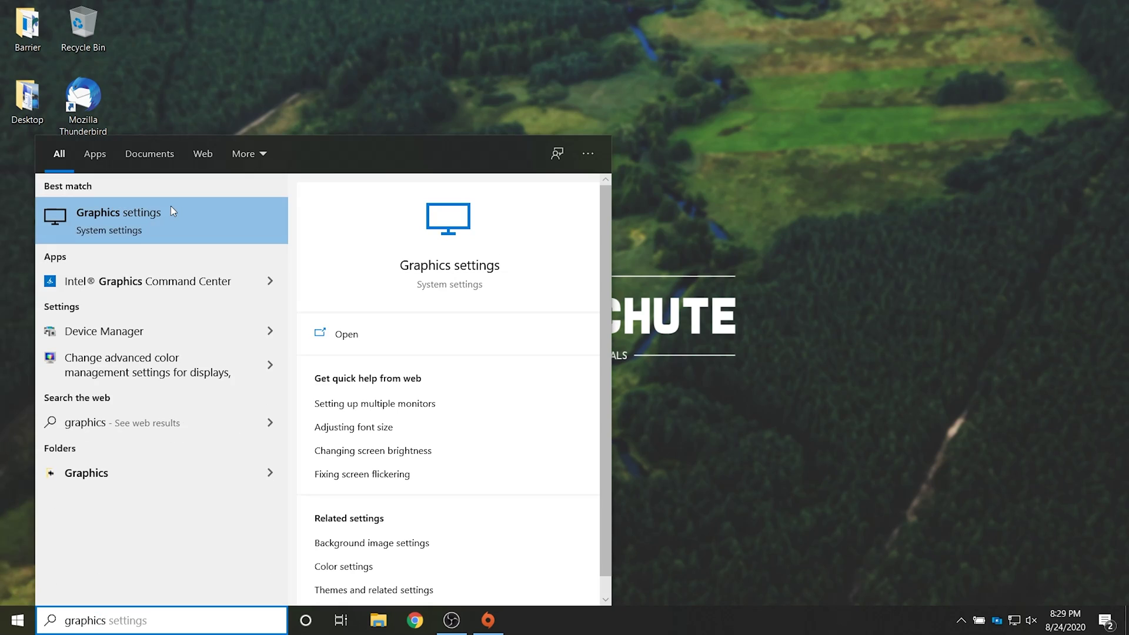
click(170, 206)
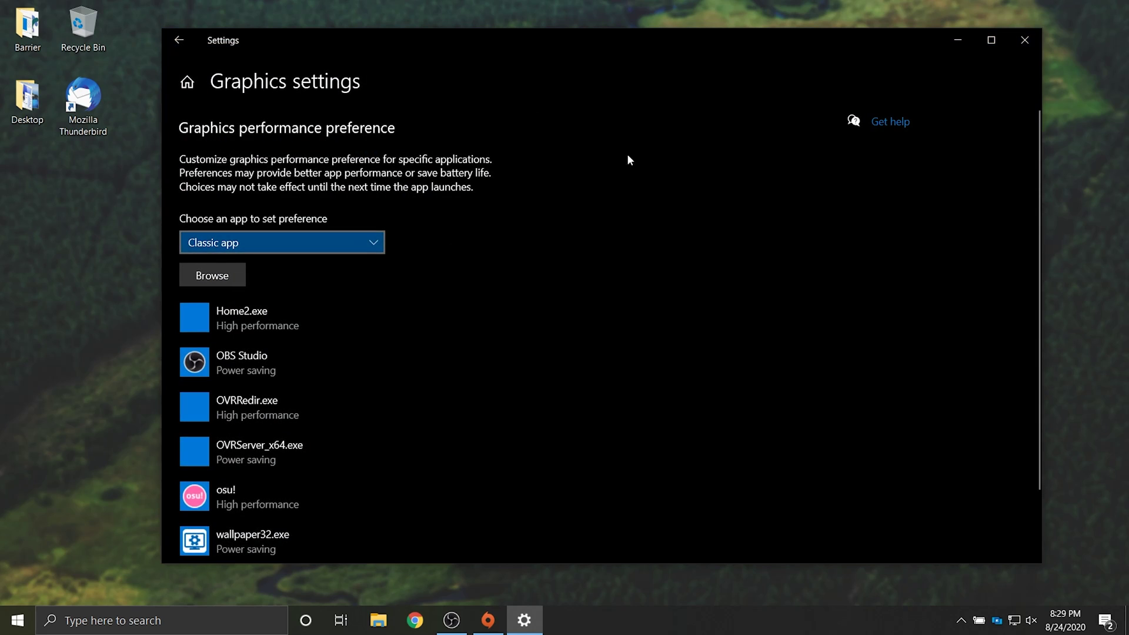
drag(537, 30, 532, 30)
Switch the app type to Universal app, then back to Classic app
click(330, 241)
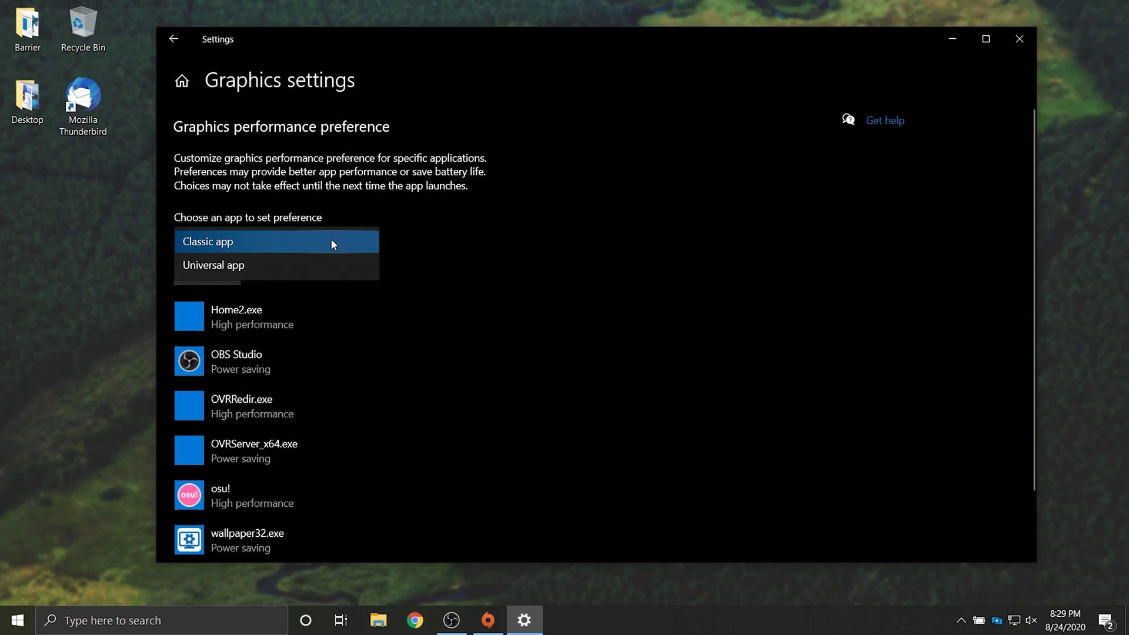
click(265, 268)
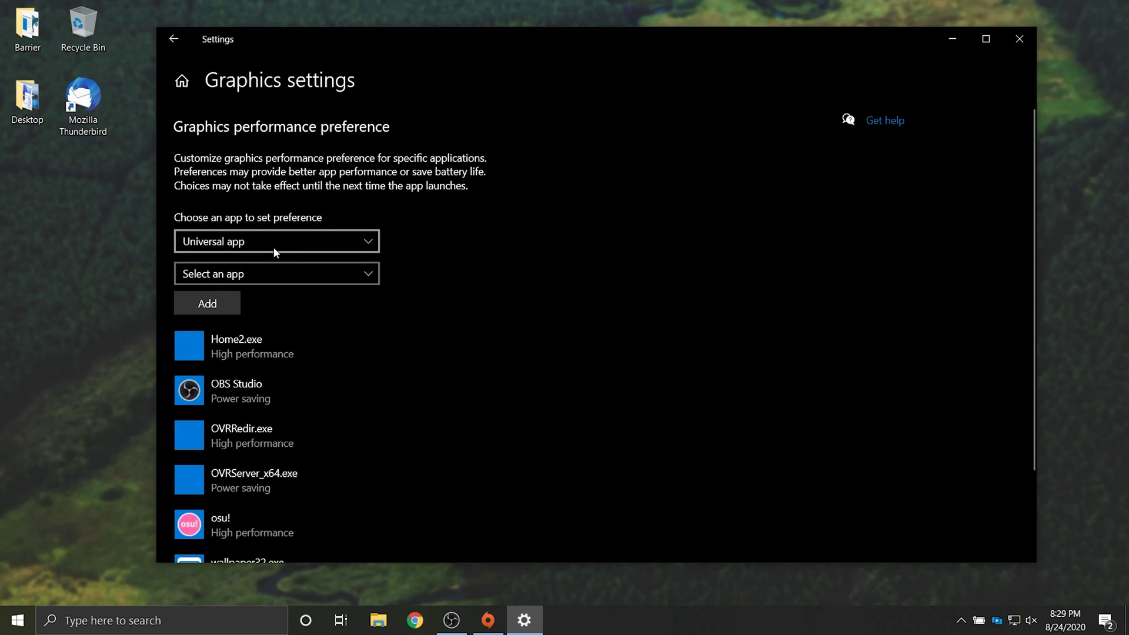
click(273, 247)
click(241, 218)
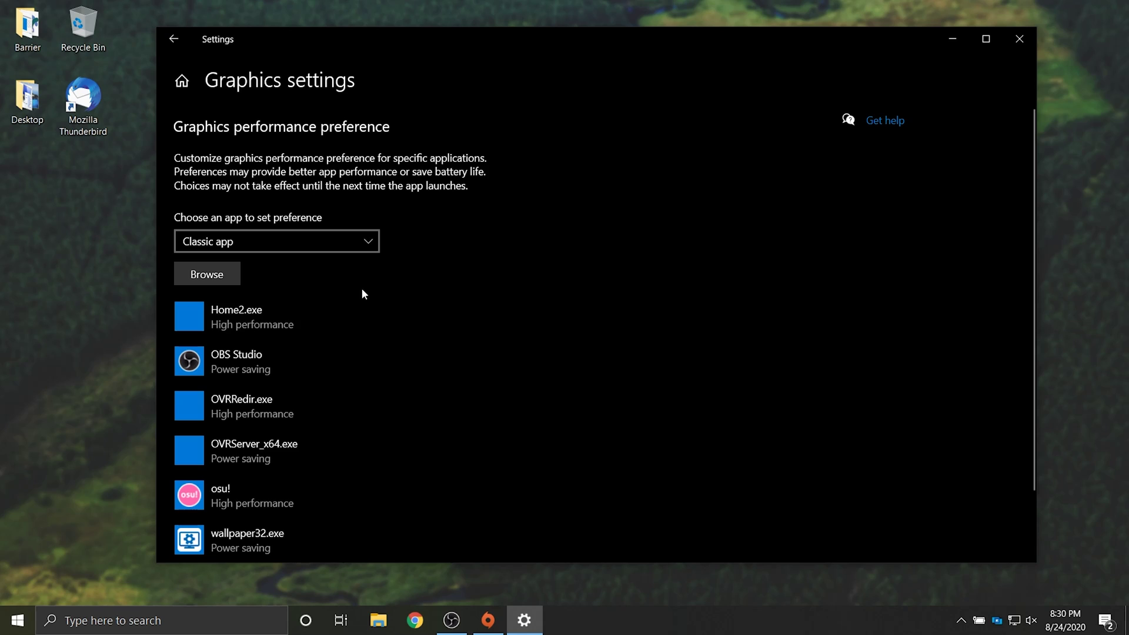
Add csgo.exe from the Counter-Strike Global Offensive folder as a Classic app
click(326, 238)
click(269, 246)
click(228, 280)
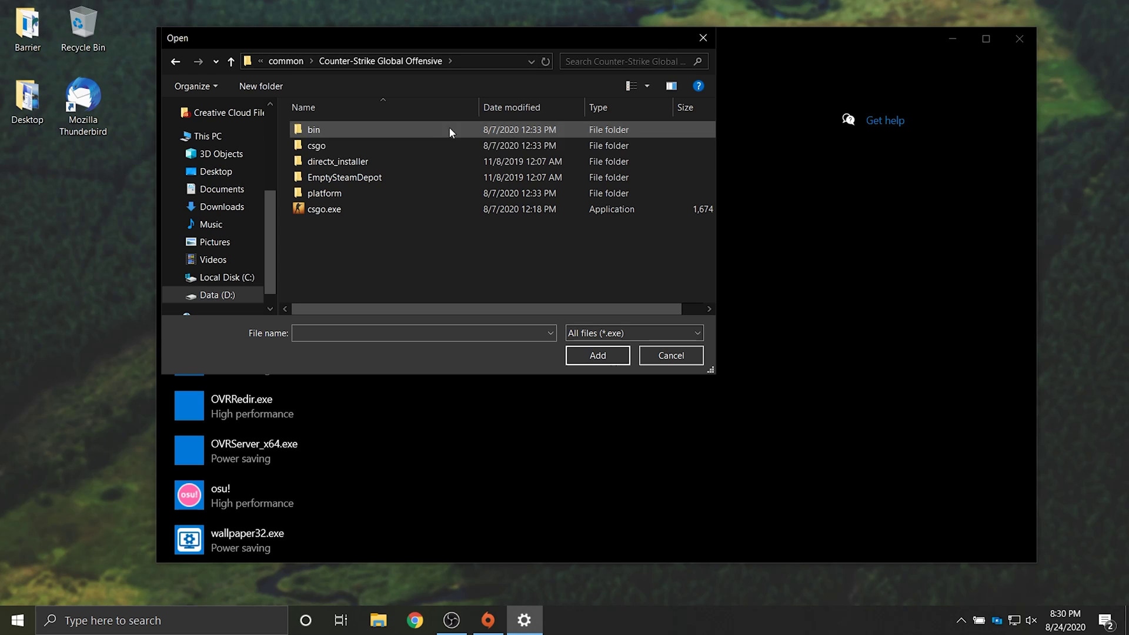
double_click(360, 209)
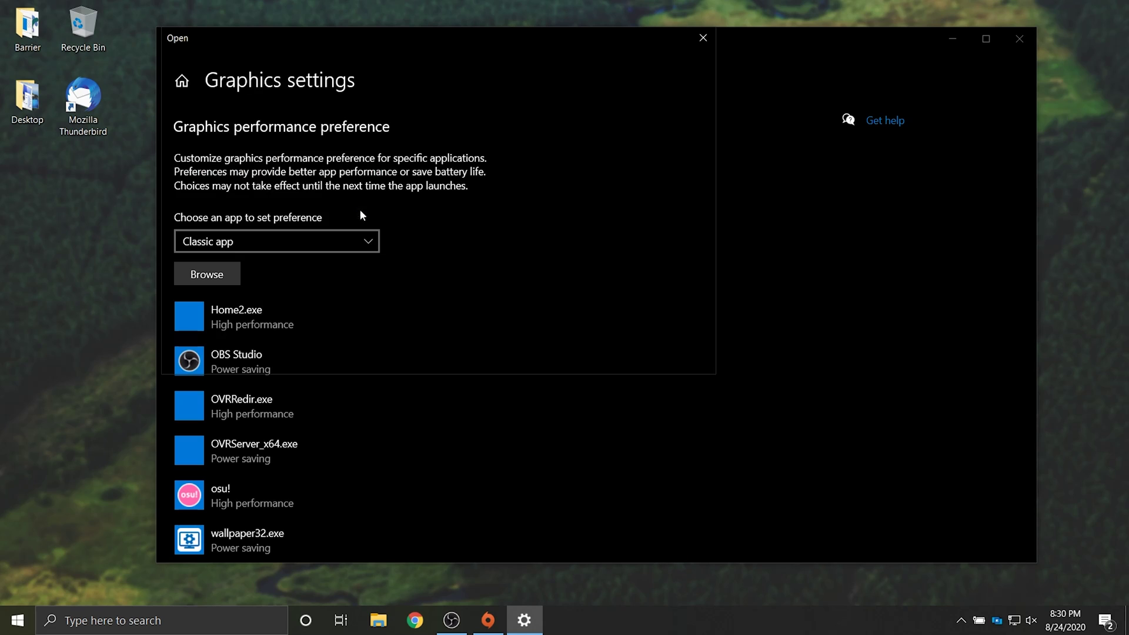
scroll(343, 430, down, 2)
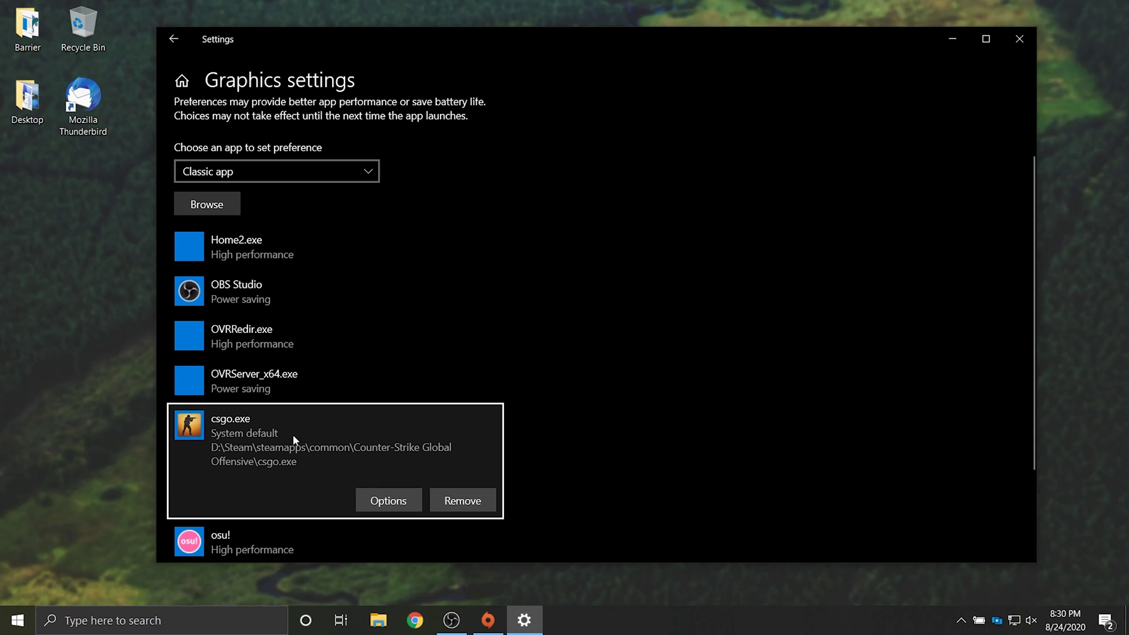
Set csgo.exe's graphics preference to High performance and save it
click(382, 498)
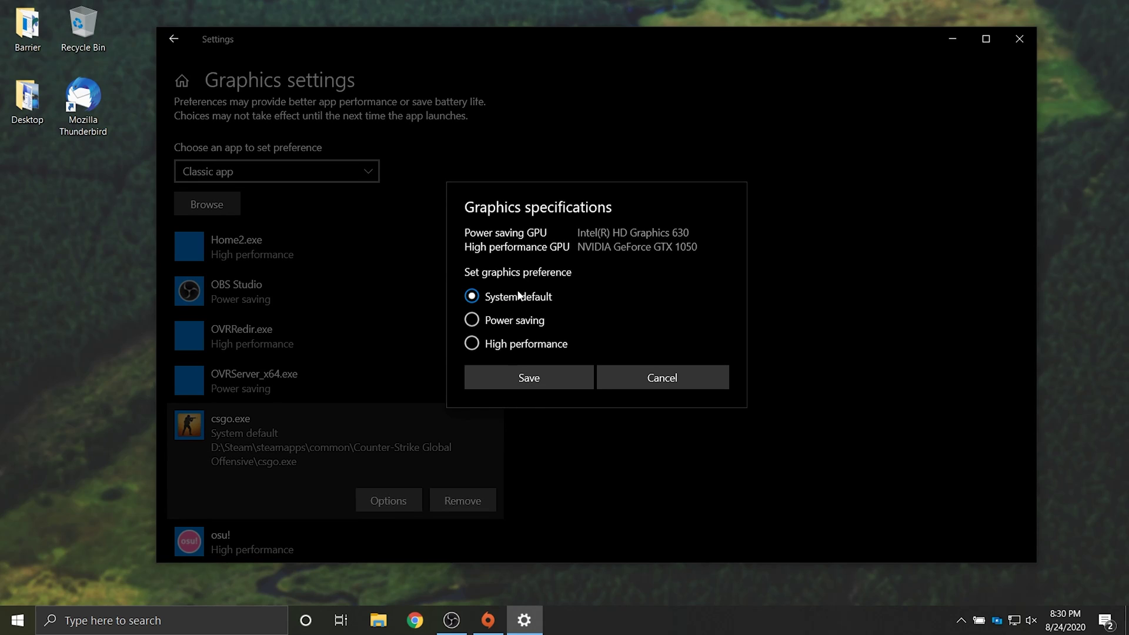
click(529, 323)
click(542, 347)
click(542, 381)
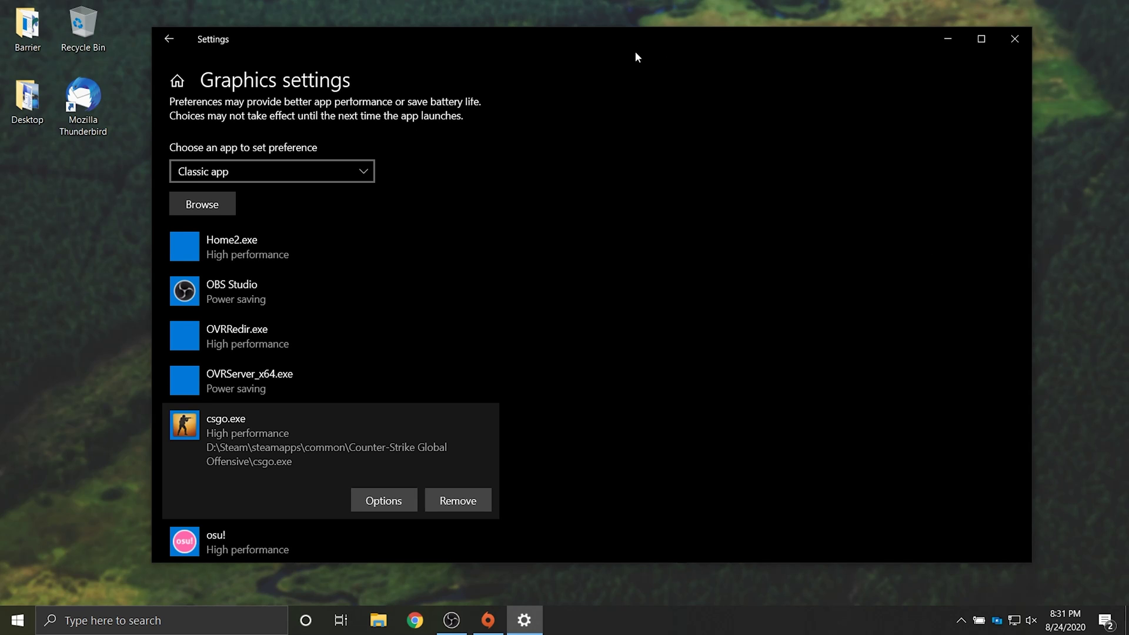
Browse the Universal app list without choosing, then reconfirm csgo.exe's High performance preference
click(329, 172)
click(240, 200)
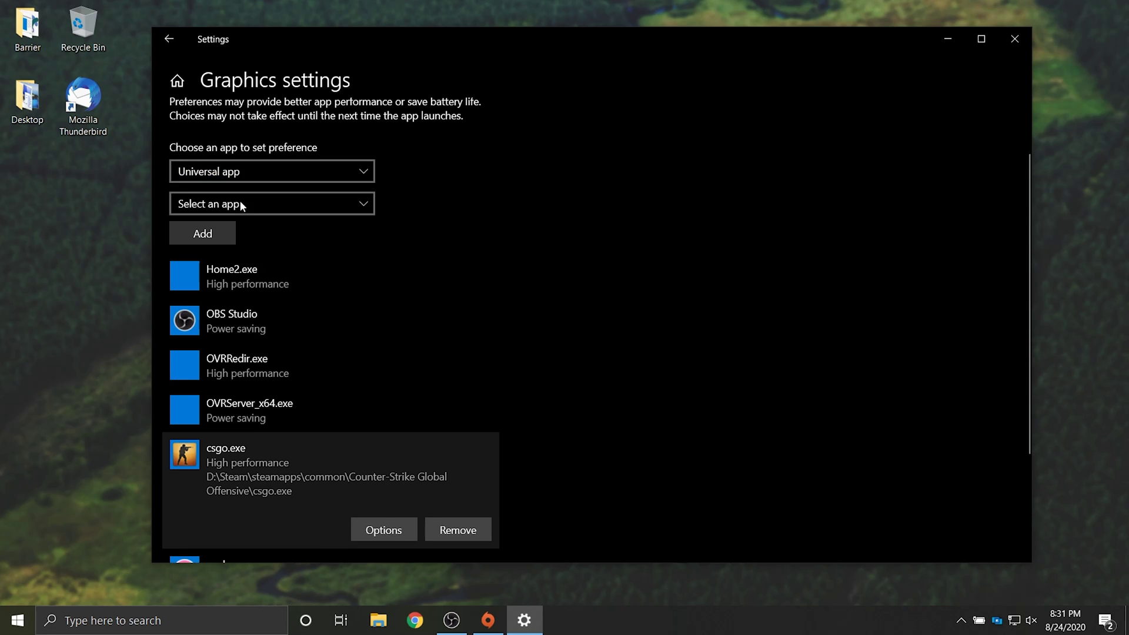
click(274, 209)
scroll(299, 262, down, 2)
scroll(311, 270, up, 5)
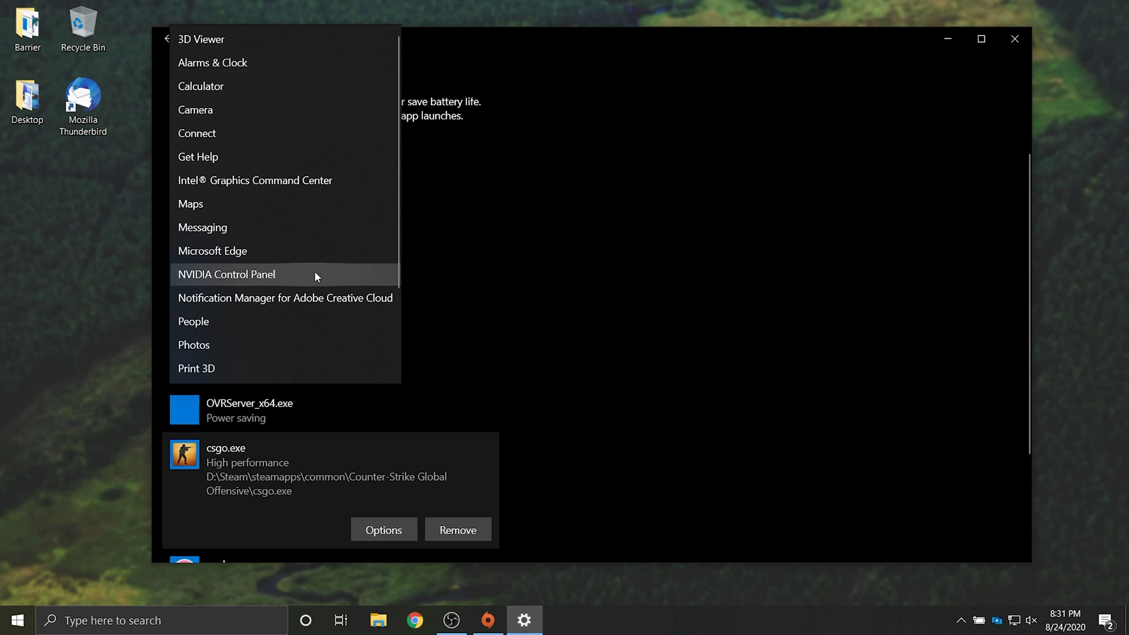
click(588, 261)
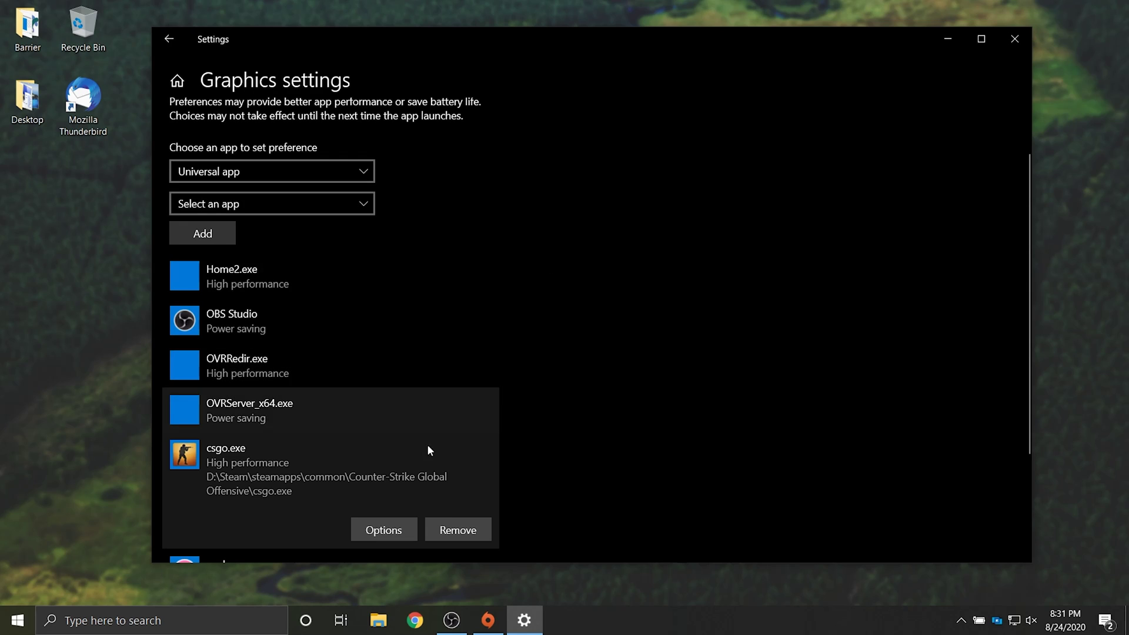
click(386, 532)
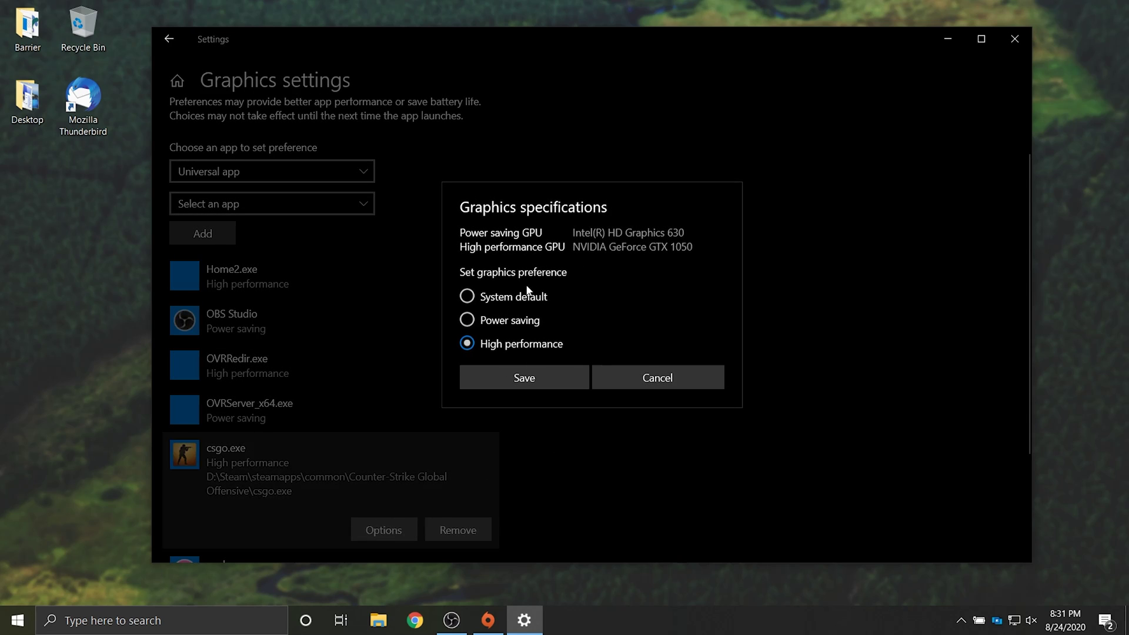
click(568, 388)
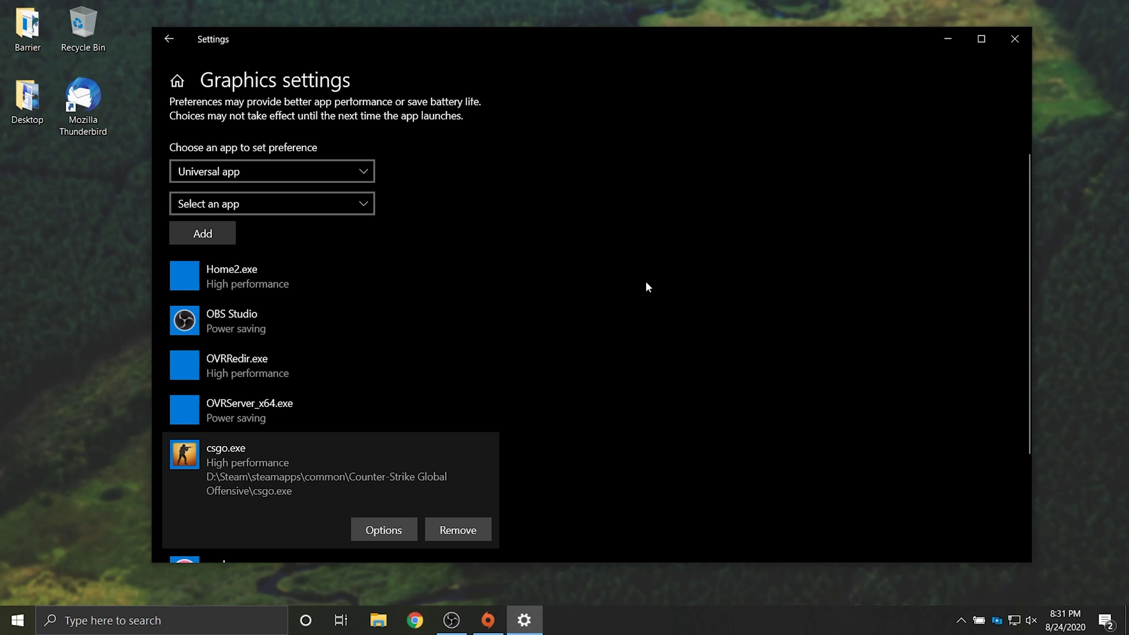
click(1015, 39)
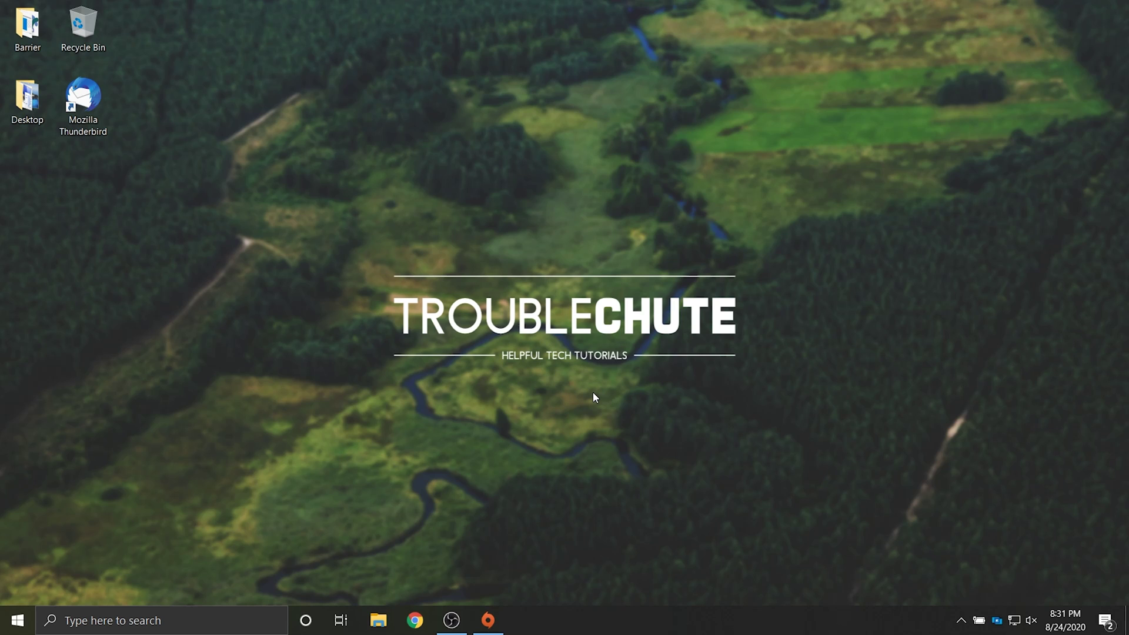
Open Power Options through Power & sleep's Additional power settings, showing Balanced (recommended) active
key(super)
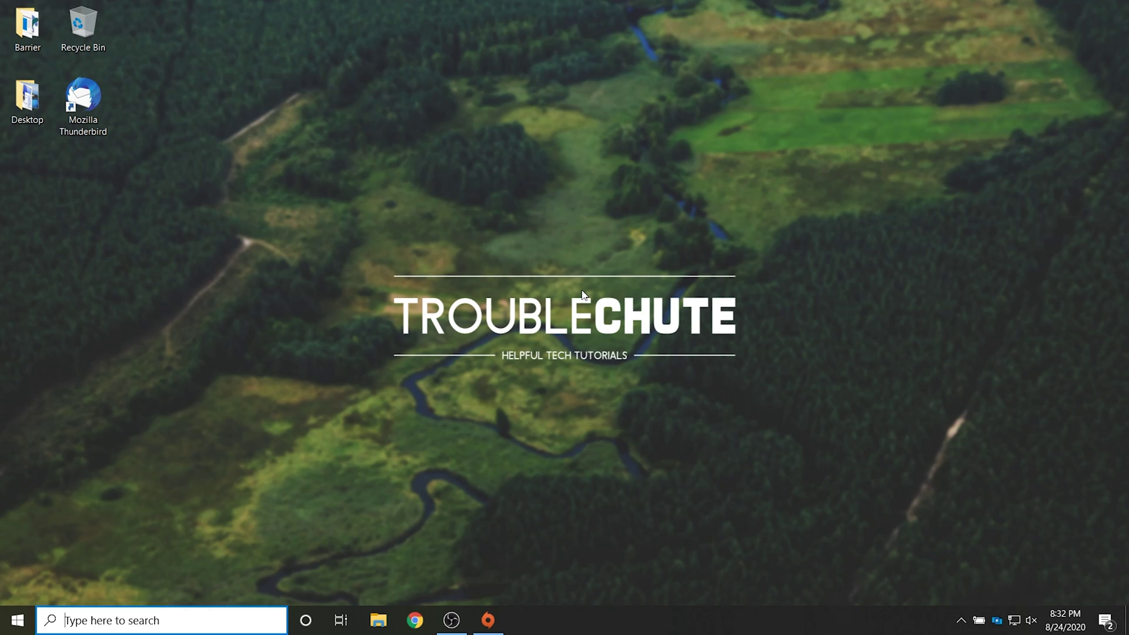
text(power)
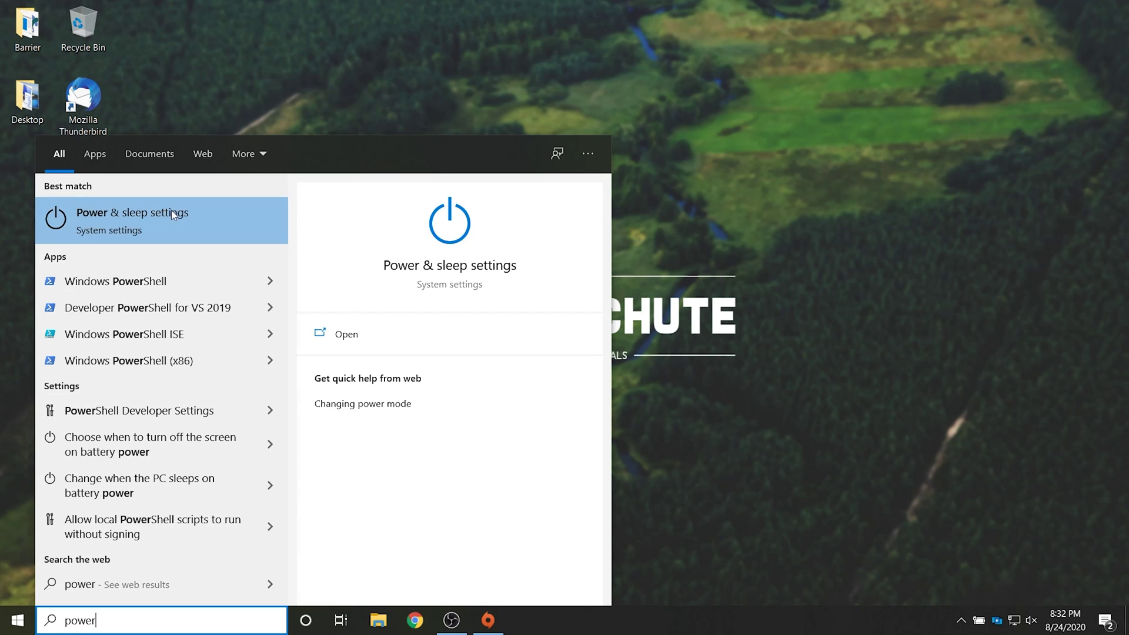
click(170, 215)
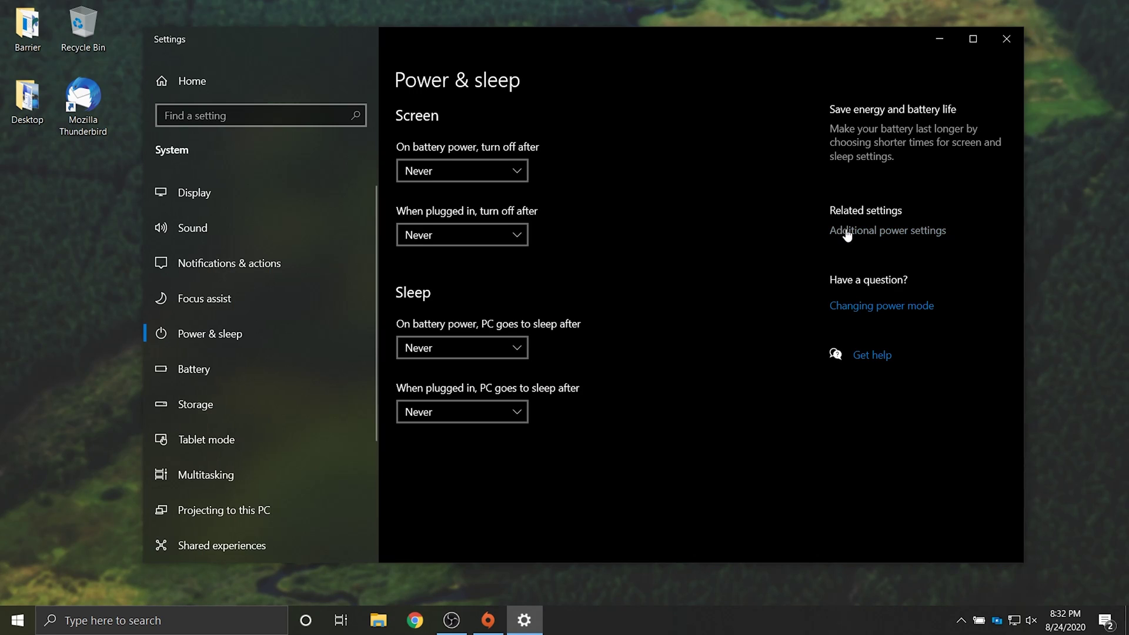
click(847, 232)
drag(845, 231, 677, 91)
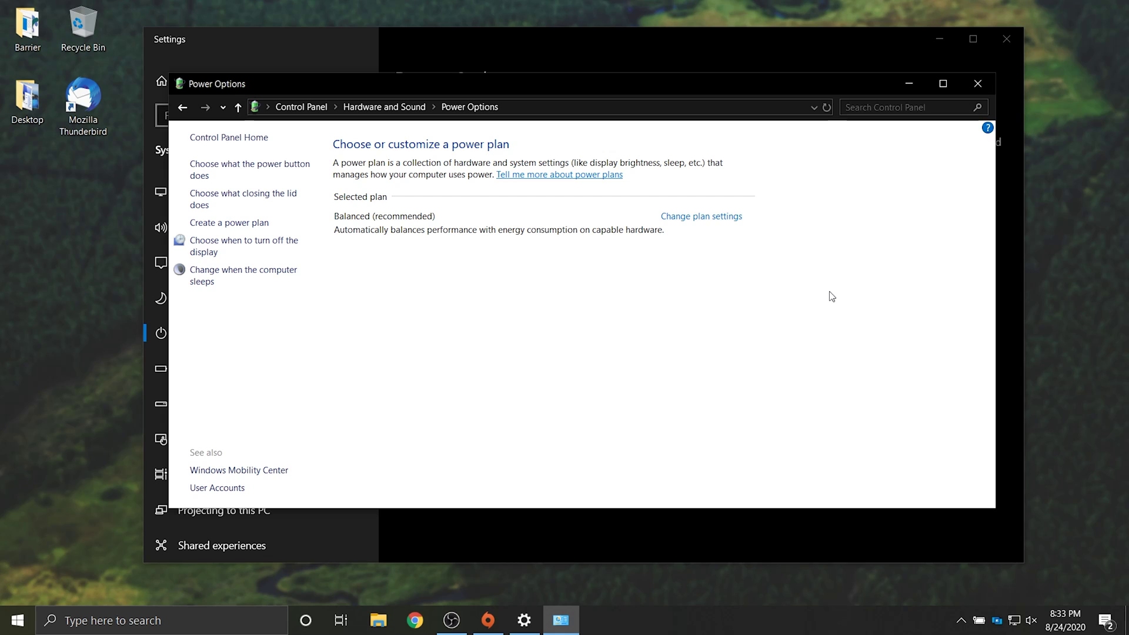
Launch Windows PowerShell with administrator rights
key(super+x)
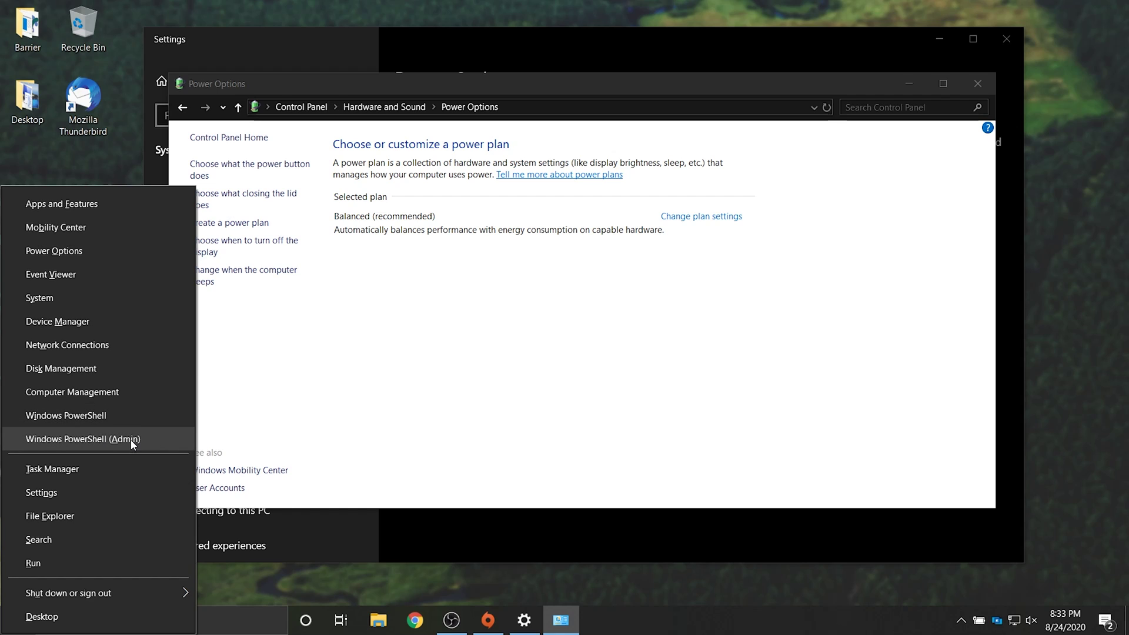
click(519, 418)
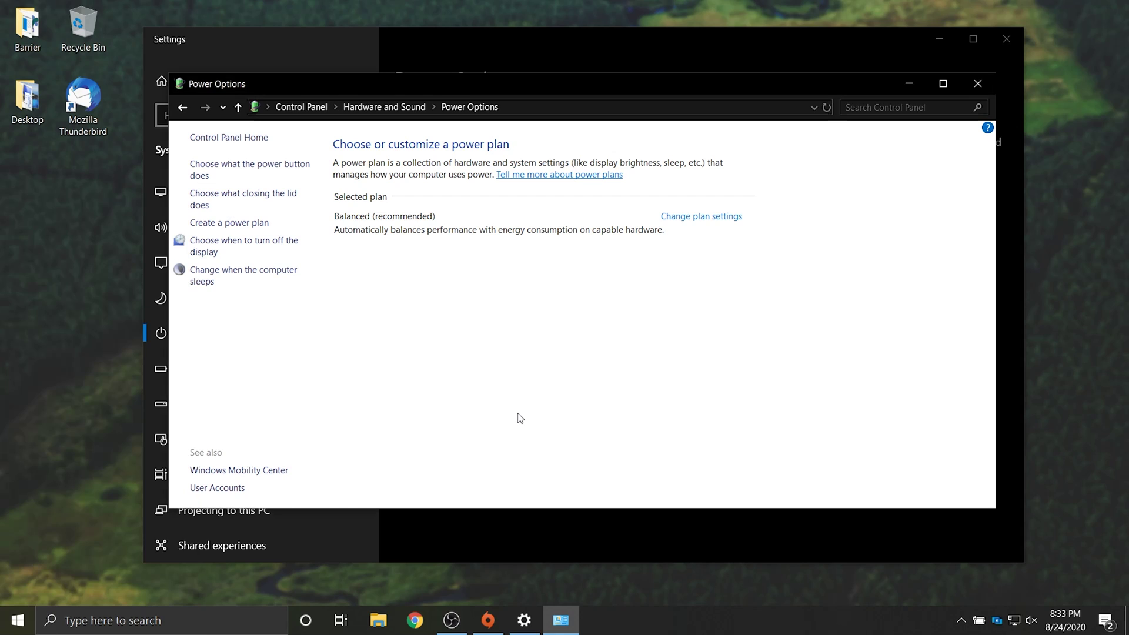
key(super)
text(powershell)
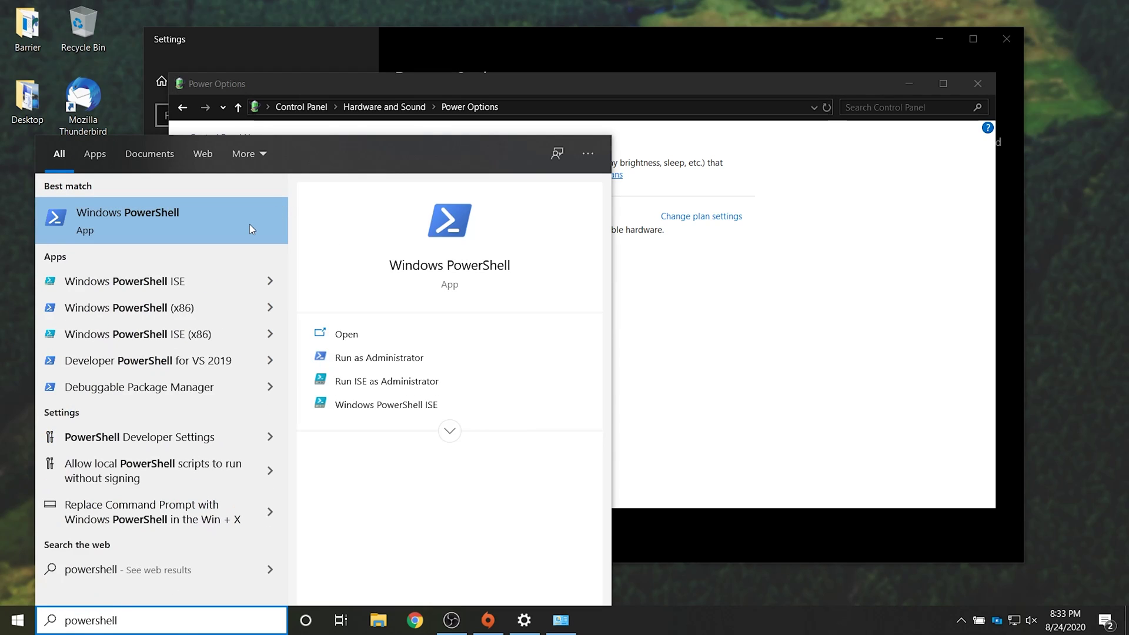
click(393, 360)
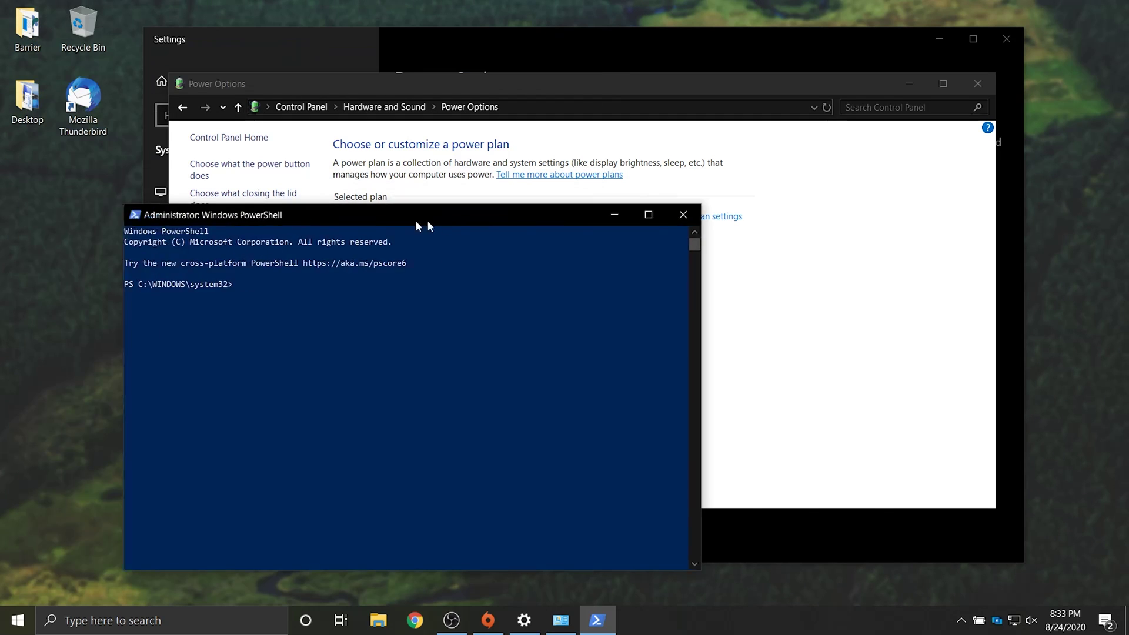
drag(418, 225, 610, 151)
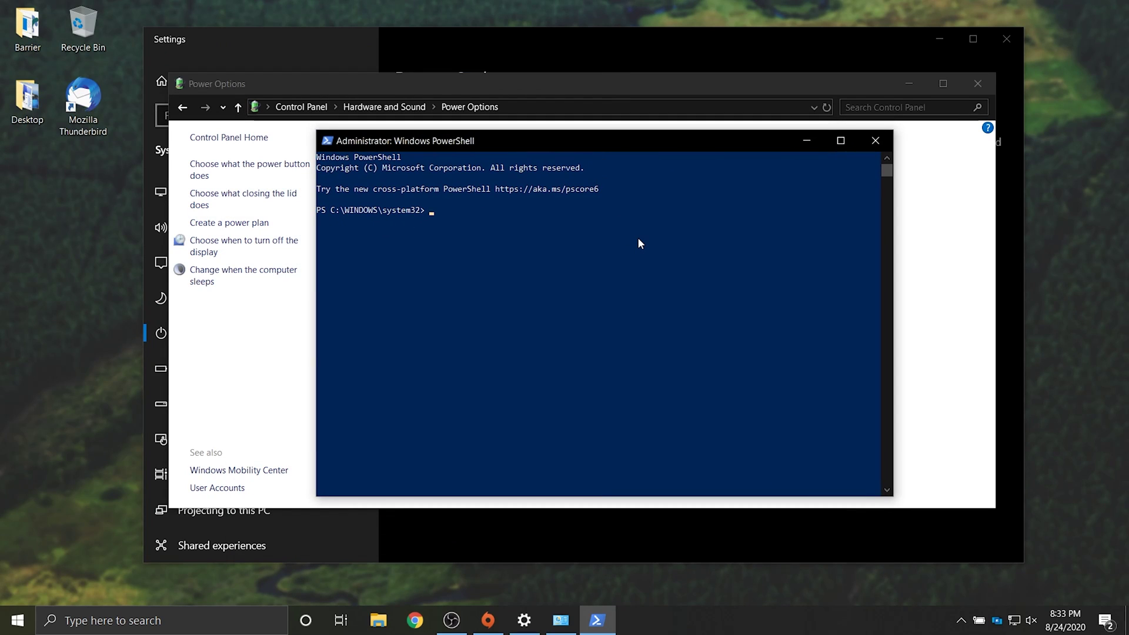
Run powercfg -duplicatescheme e9a42b02-d5df-448d-aa00-03f14749eb61 to create Ultimate Performance, then close PowerShell
key(ctrl+v)
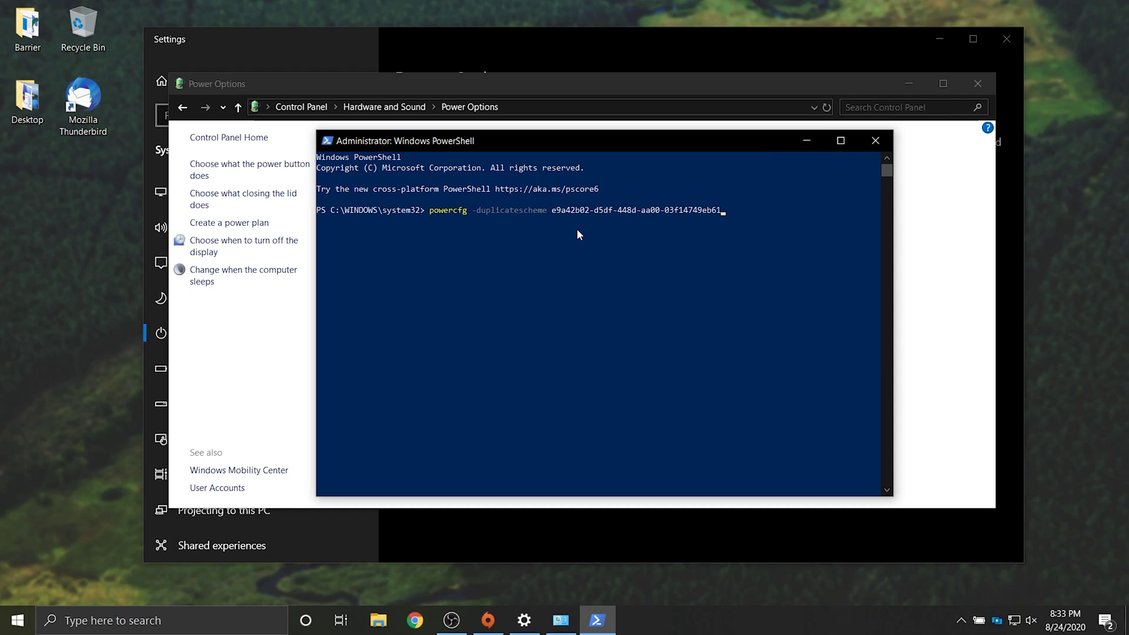
key(Return)
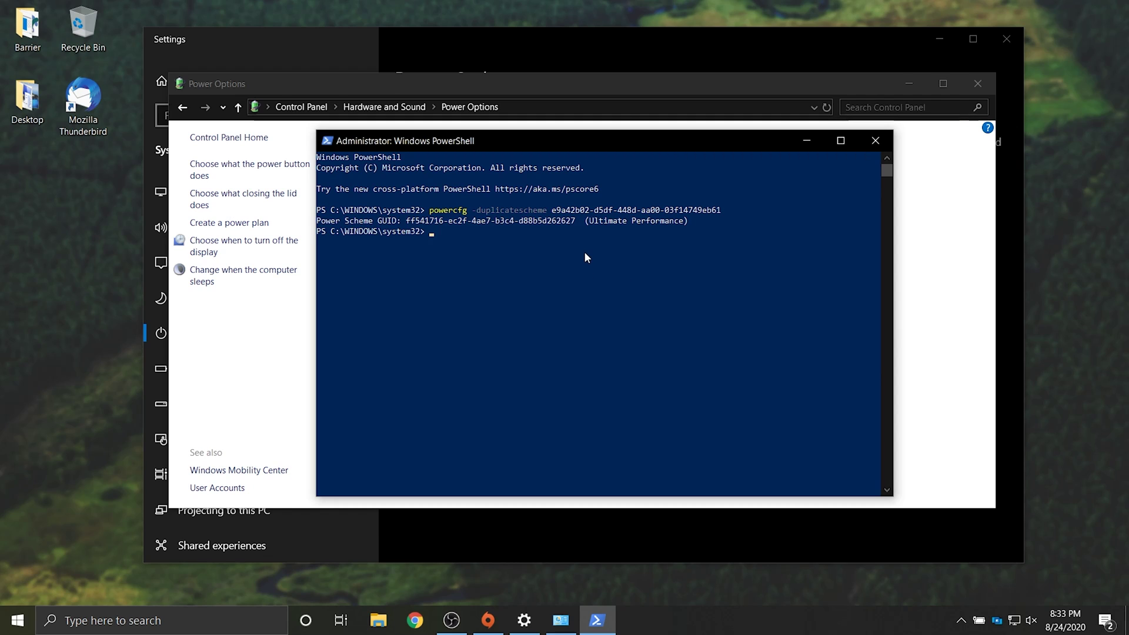
click(876, 142)
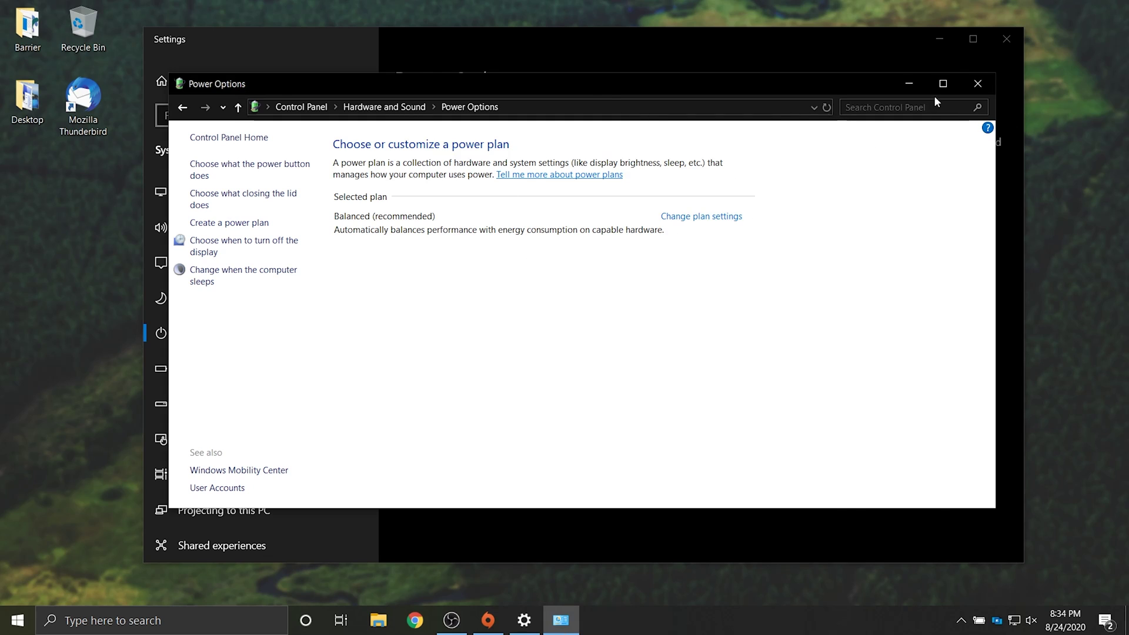
Reopen Power Options from the Power & sleep settings page
key(alt+F4)
key(super)
text(power)
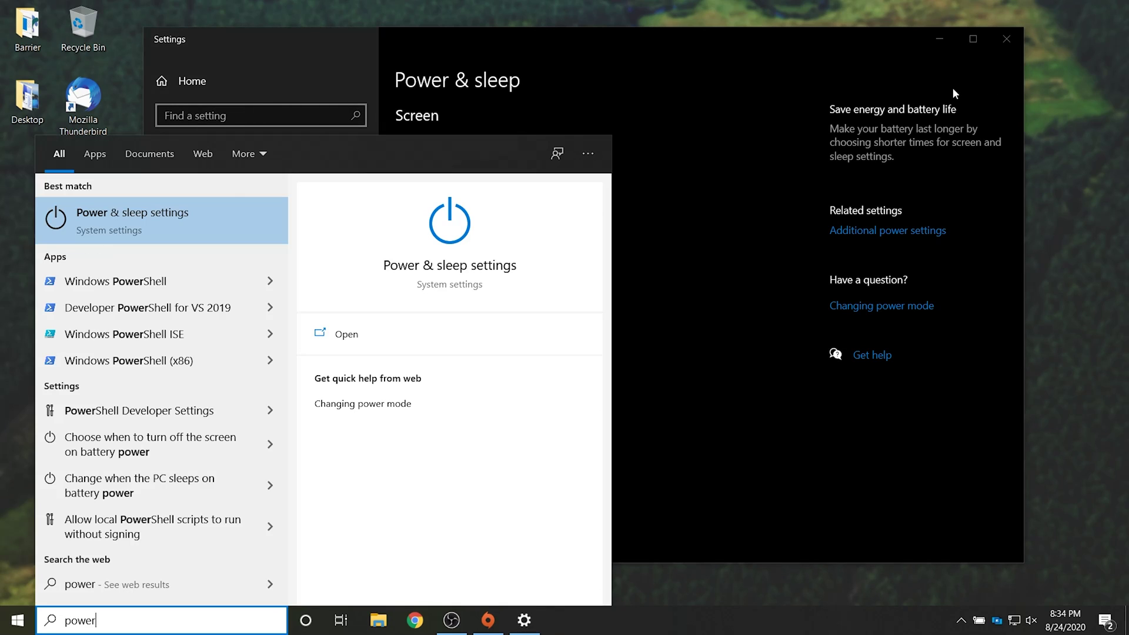
key(Return)
click(919, 238)
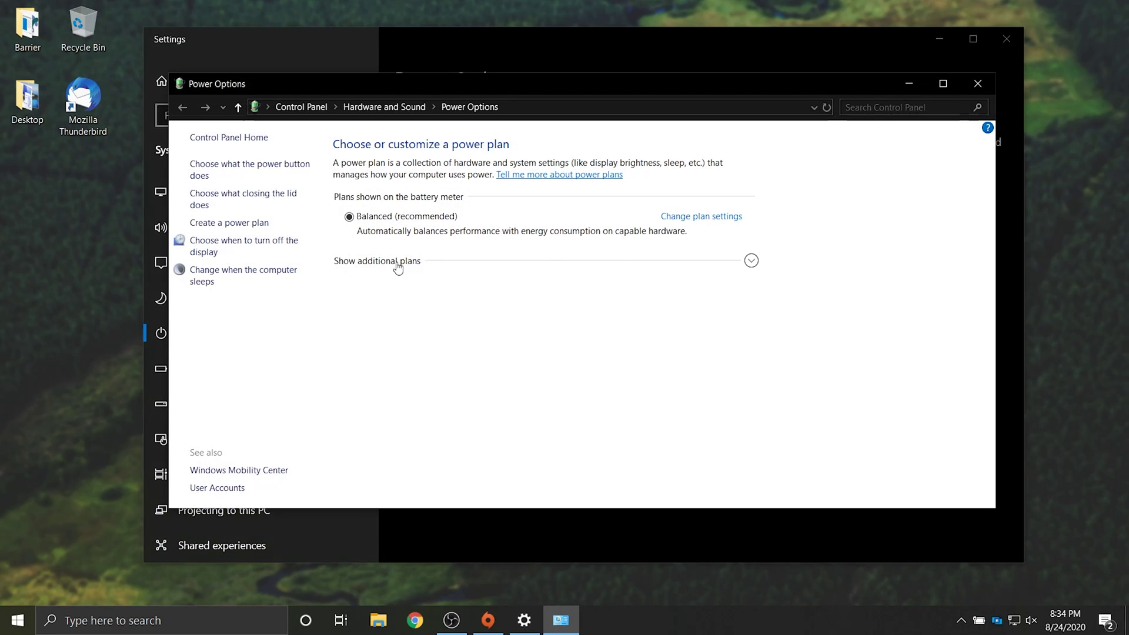
Select the Ultimate Performance plan under the additional plans, then close Power Options
click(751, 261)
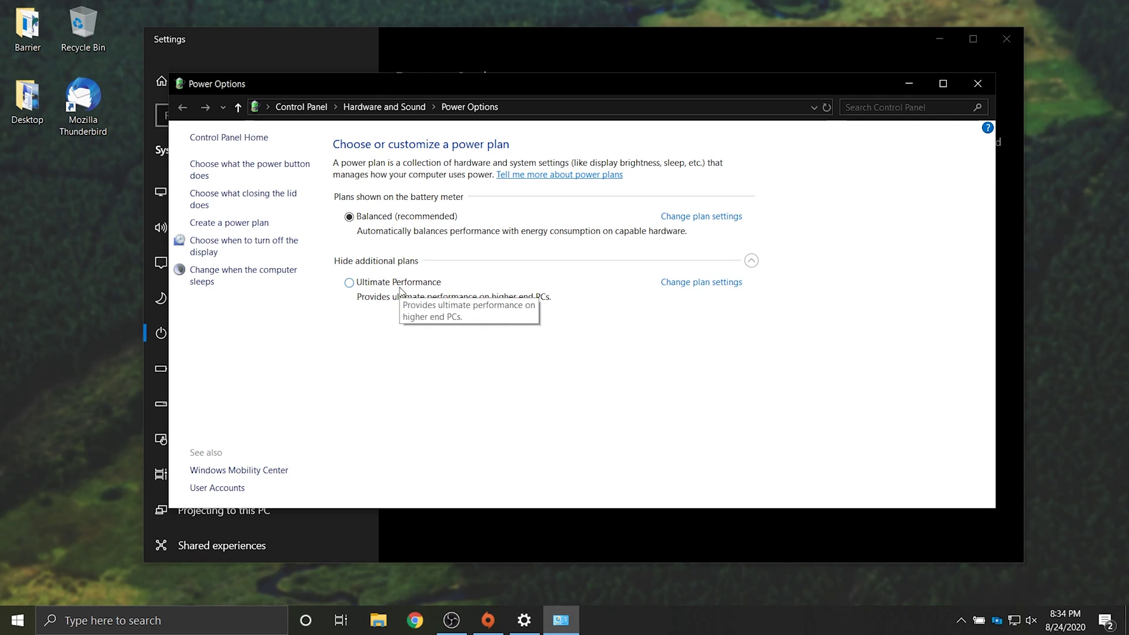
click(350, 283)
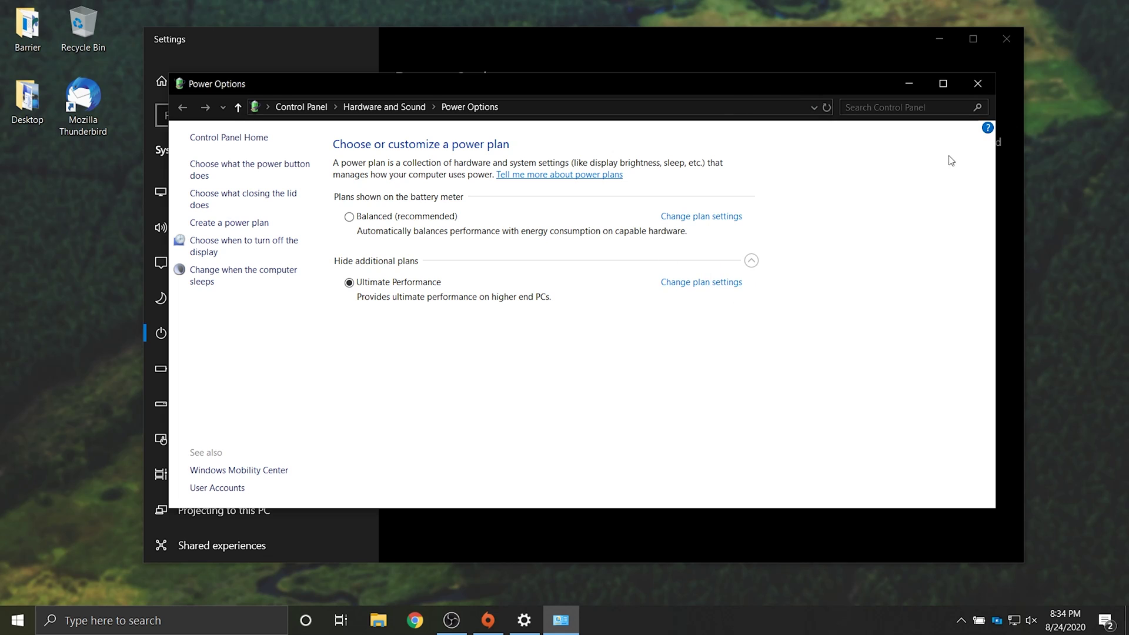
click(977, 77)
Close the Settings window
click(1009, 38)
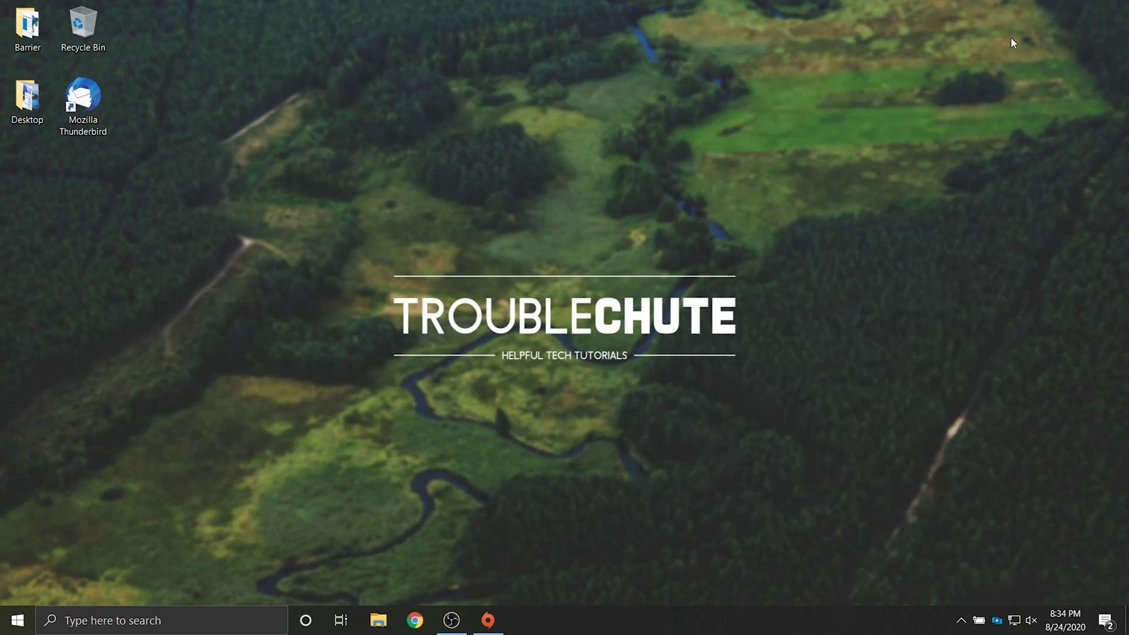